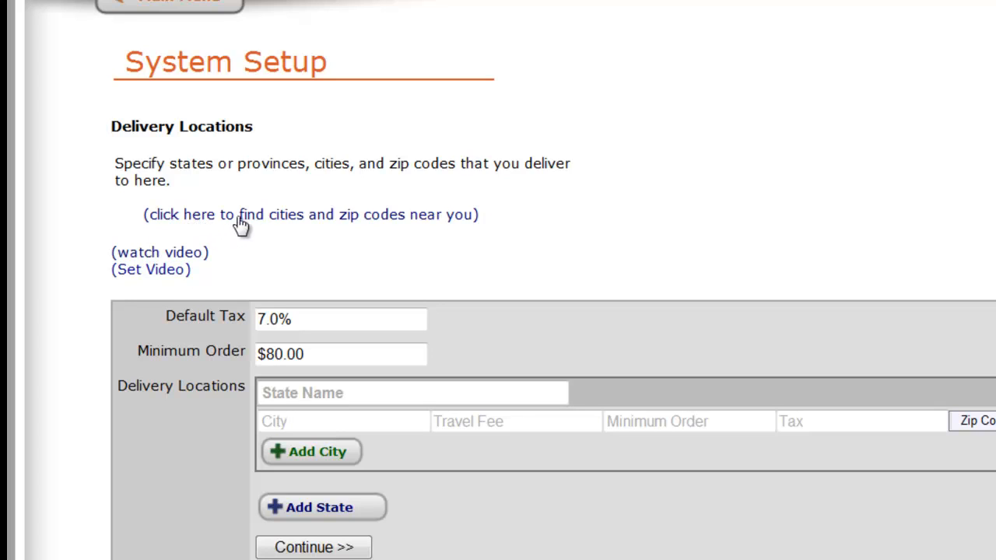
Step: Search for cities and zip codes near zip code 87144 within a maximum distance of 60
click(365, 225)
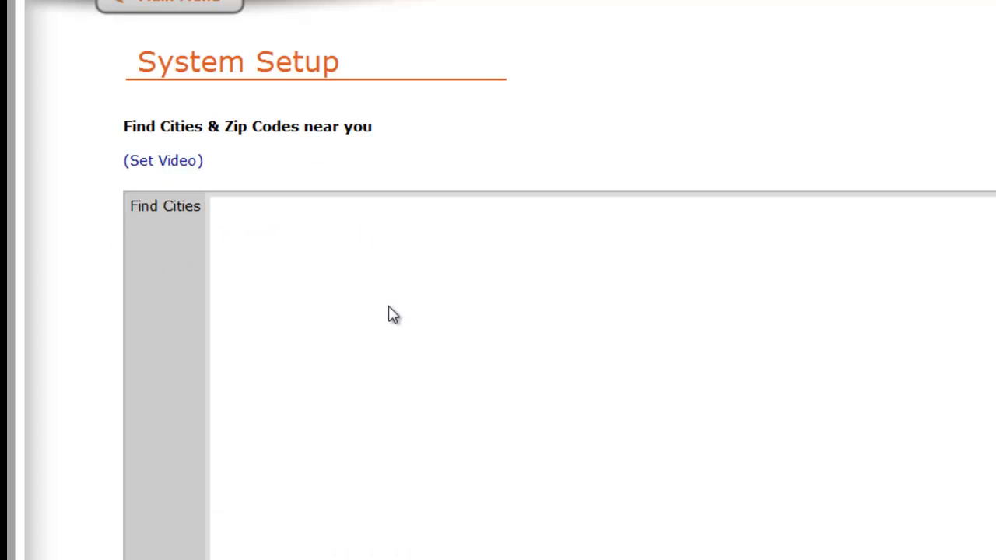
click(682, 277)
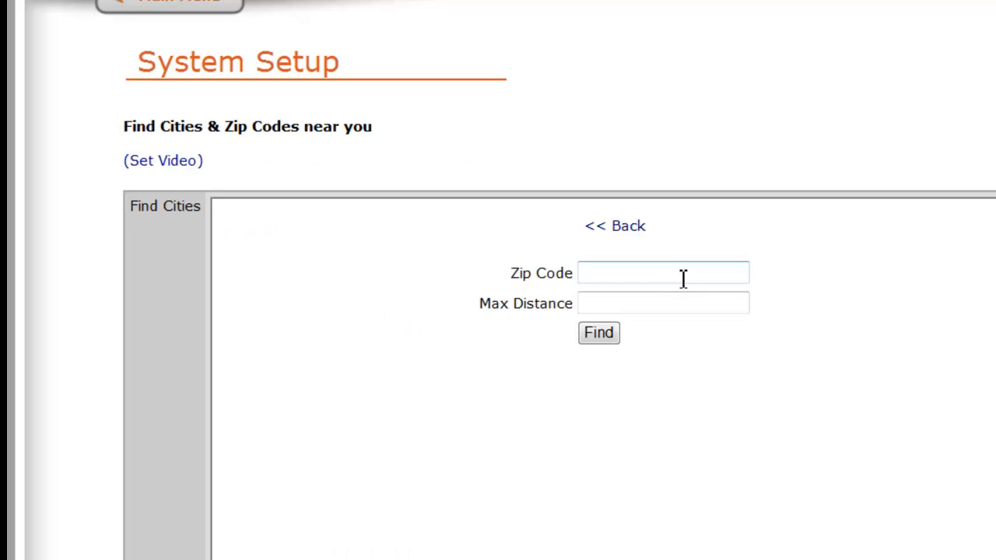
text(87144)
click(660, 307)
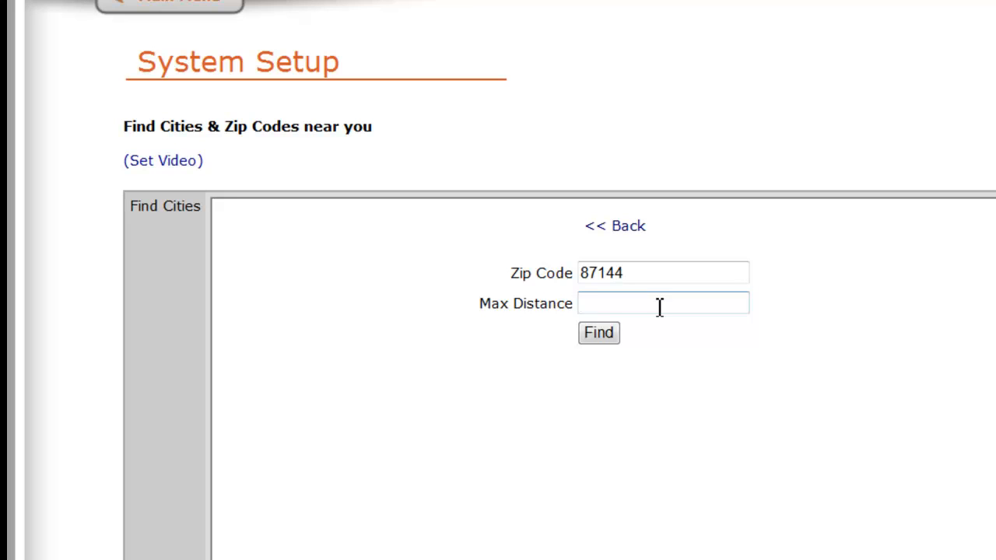
text(60)
click(601, 339)
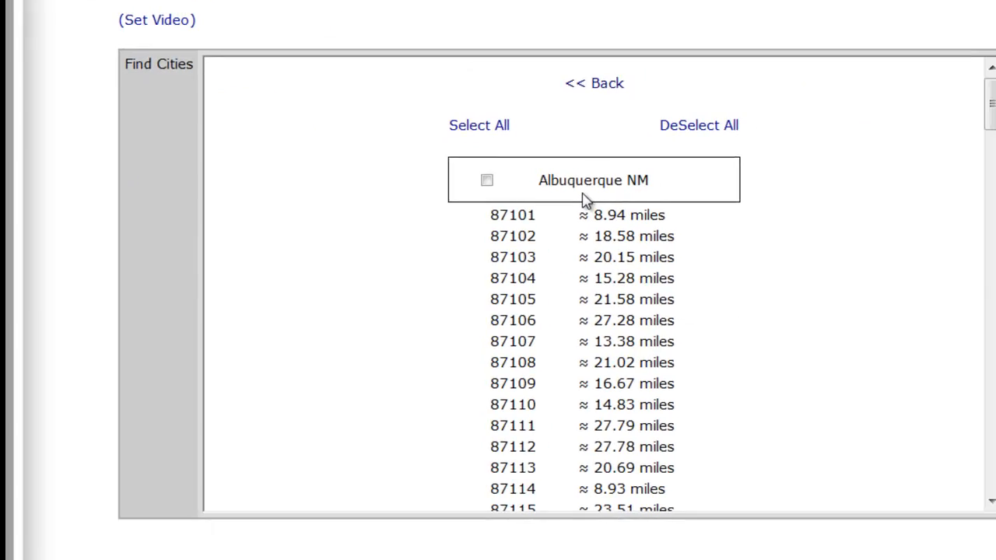
Step: Review the found cities, their zip codes and distances through to the end of the list
scroll(486, 266, down, 5)
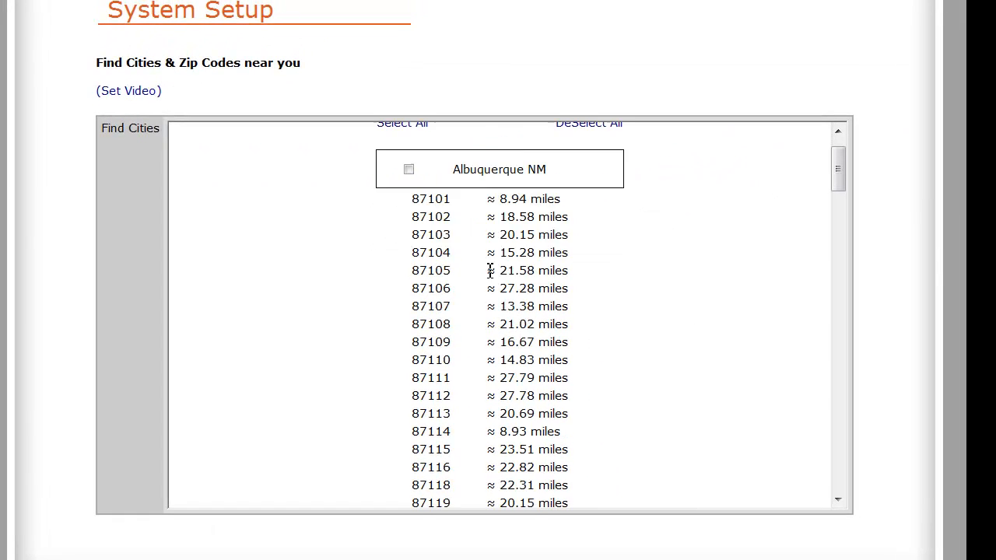
scroll(492, 274, down, 10)
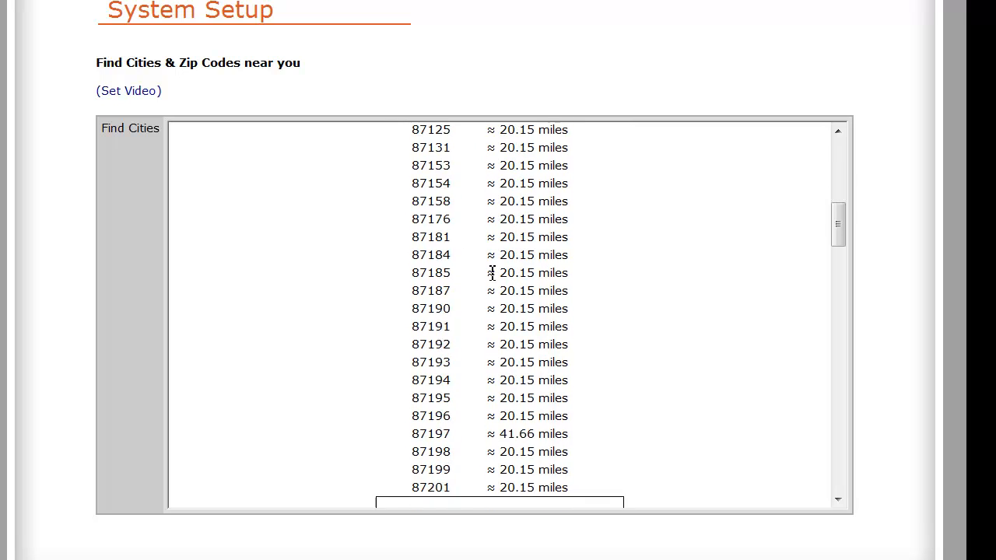
scroll(492, 277, down, 10)
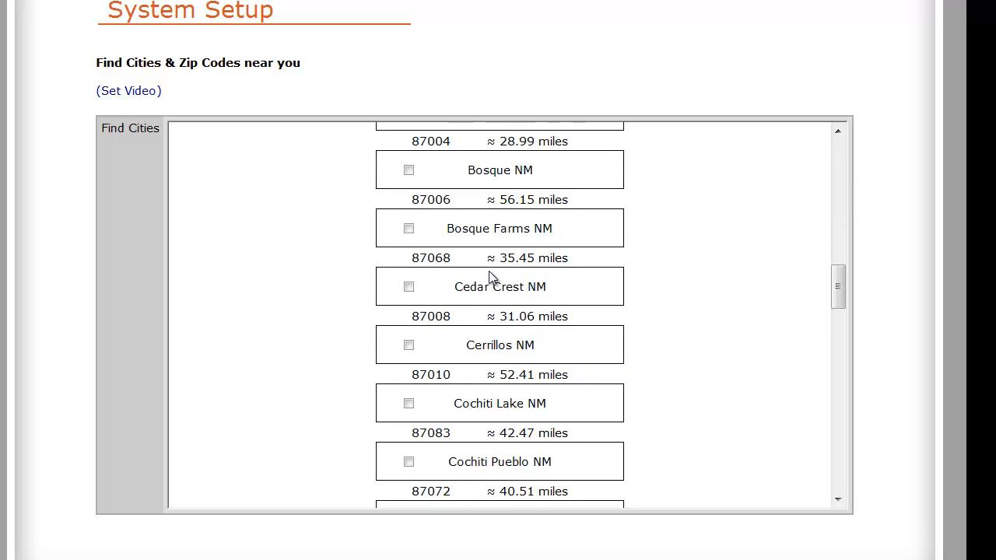
scroll(492, 277, down, 10)
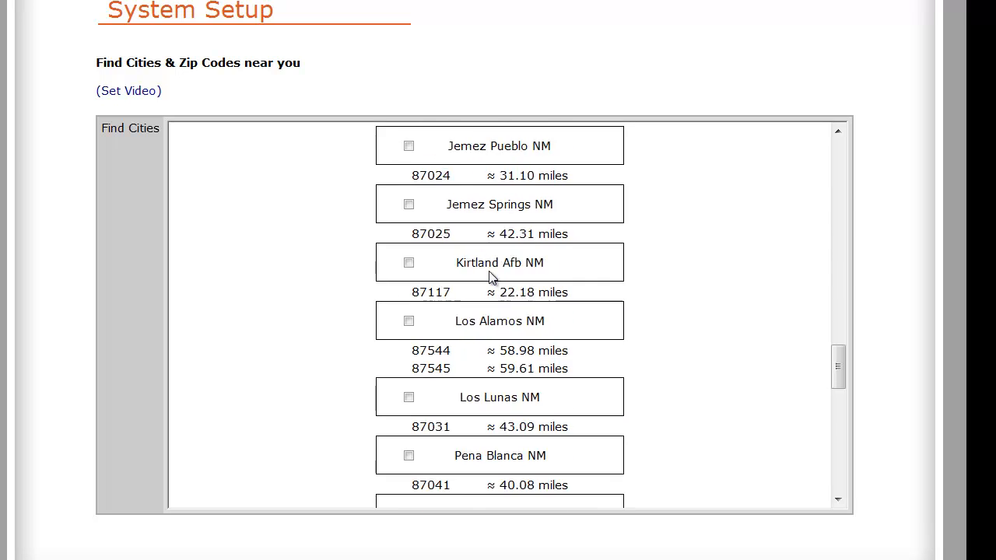
scroll(490, 277, down, 5)
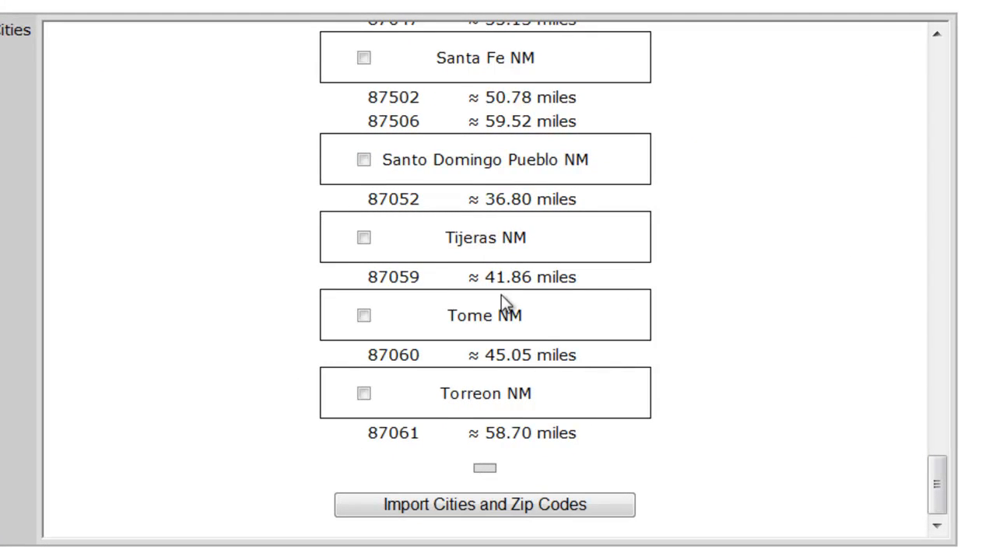
scroll(505, 299, up, 3)
scroll(503, 297, up, 15)
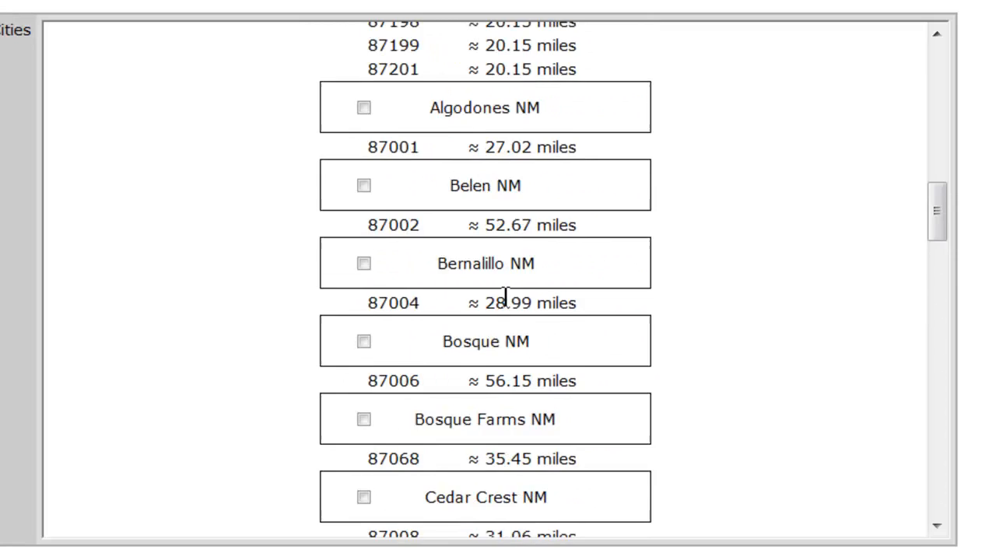
scroll(501, 294, up, 6)
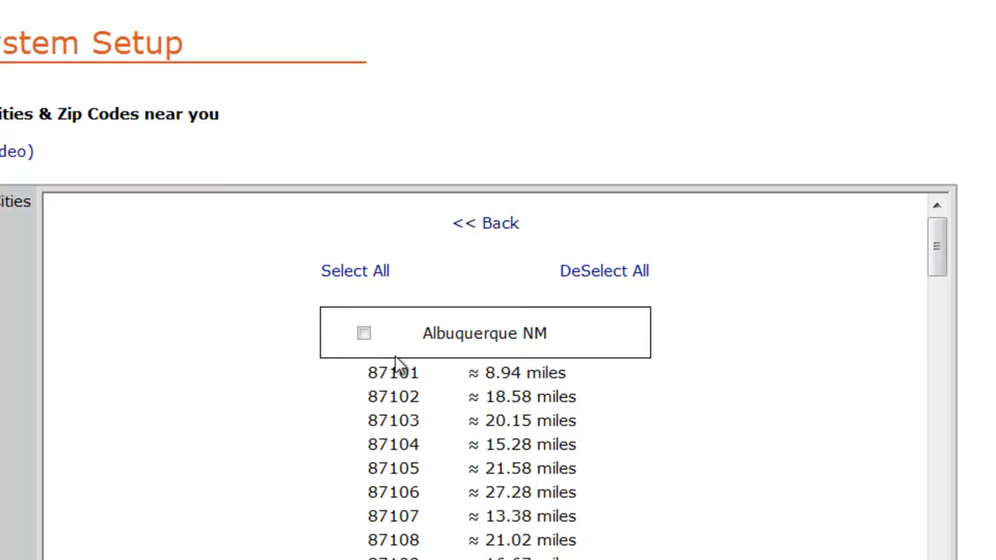
Step: Select all found cities, import them with their zip codes, and continue back to the delivery locations
click(366, 334)
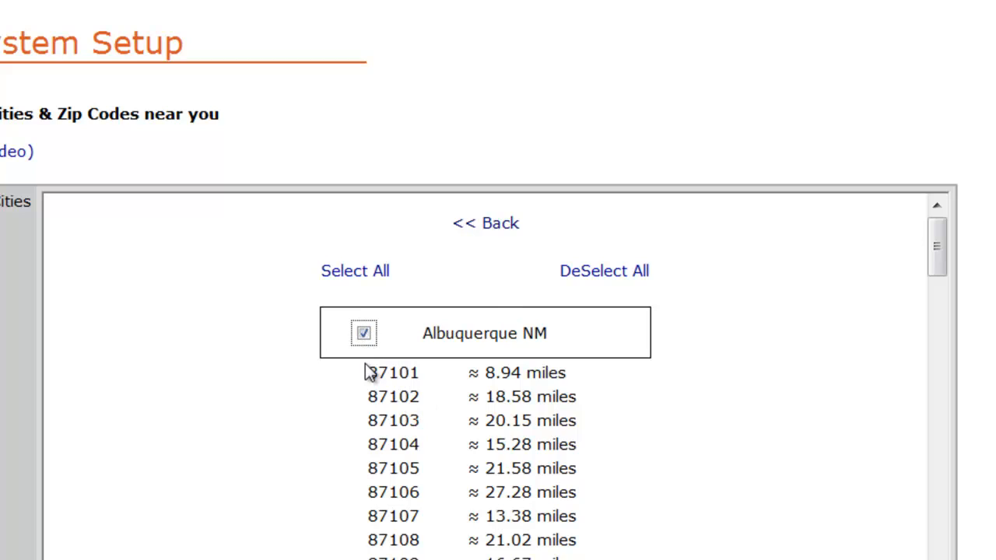
click(330, 272)
scroll(813, 370, down, 10)
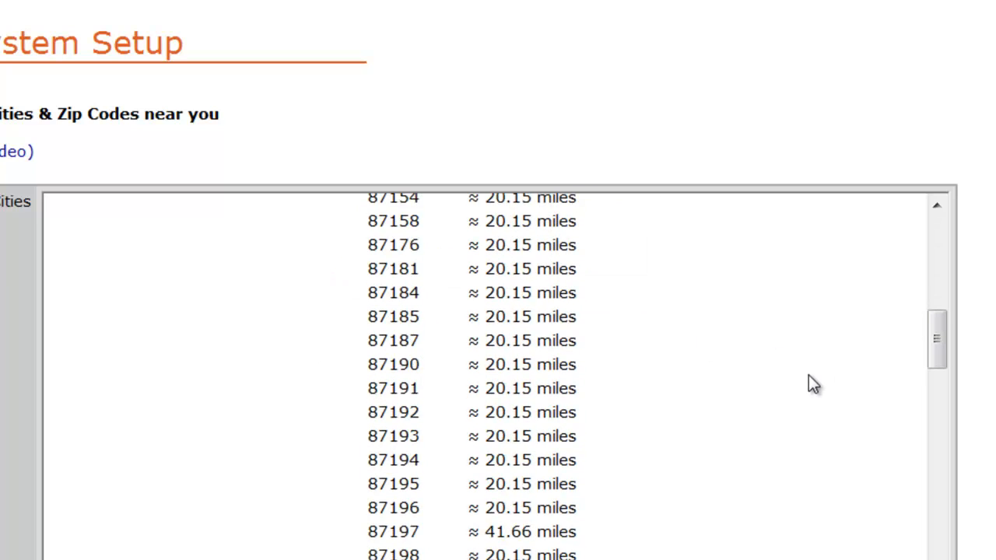
scroll(813, 383, down, 15)
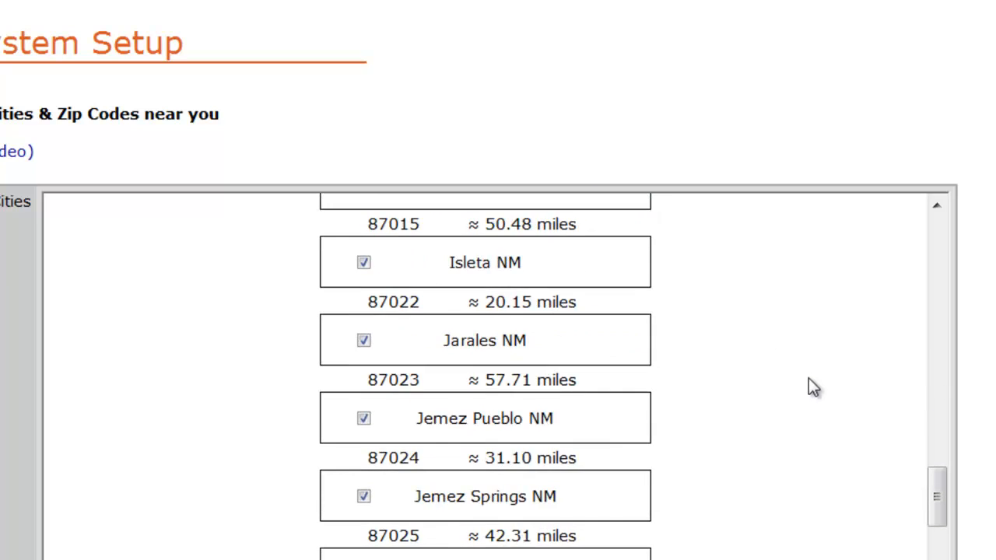
scroll(809, 380, down, 15)
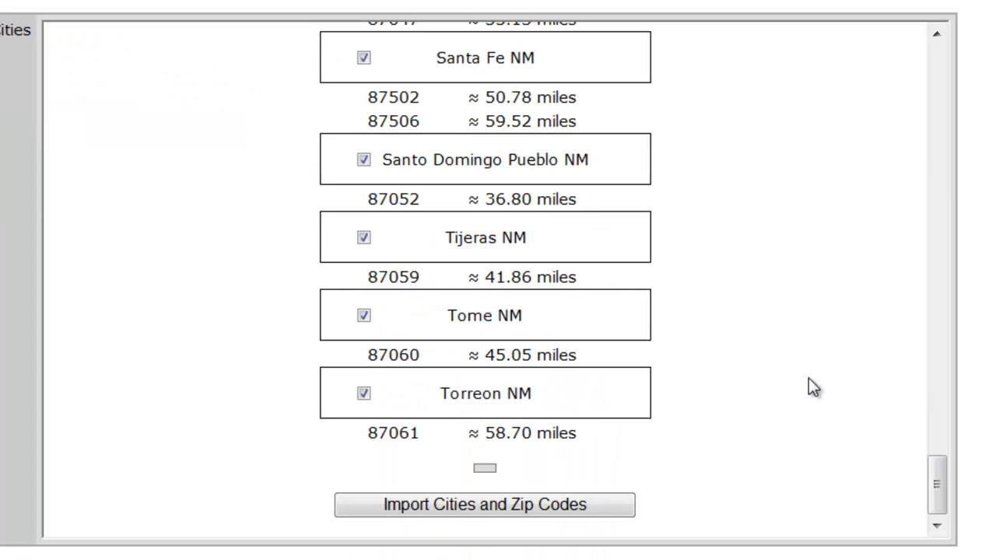
click(405, 505)
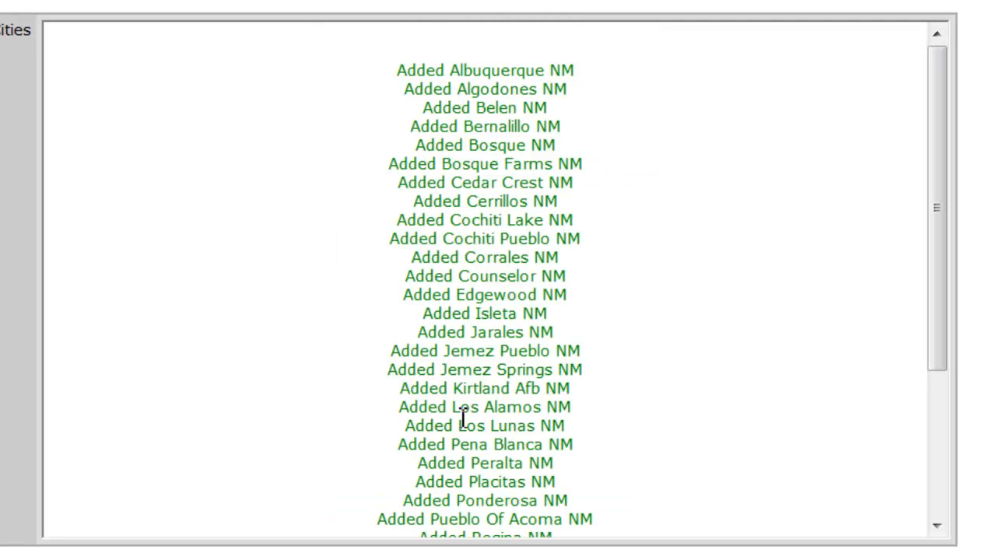
scroll(709, 277, down, 3)
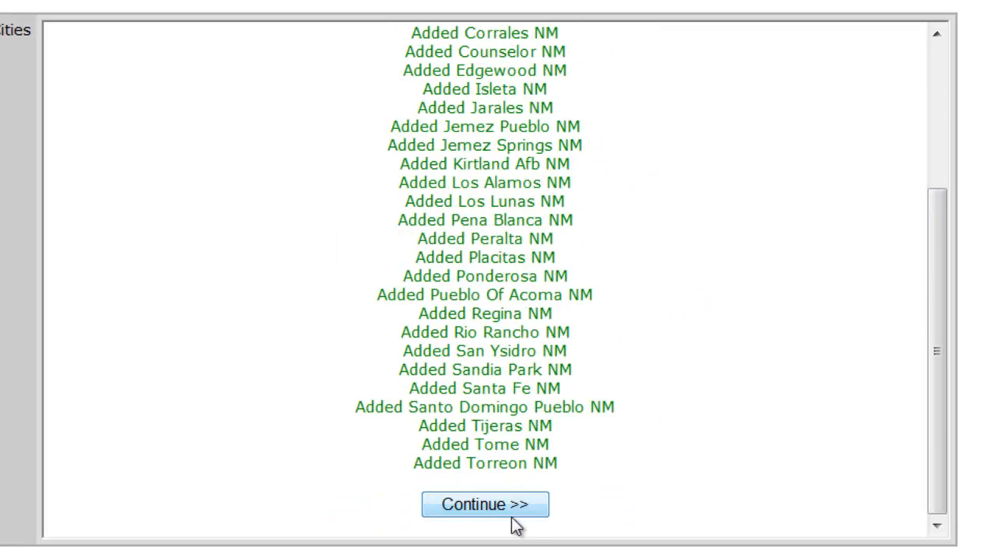
click(488, 504)
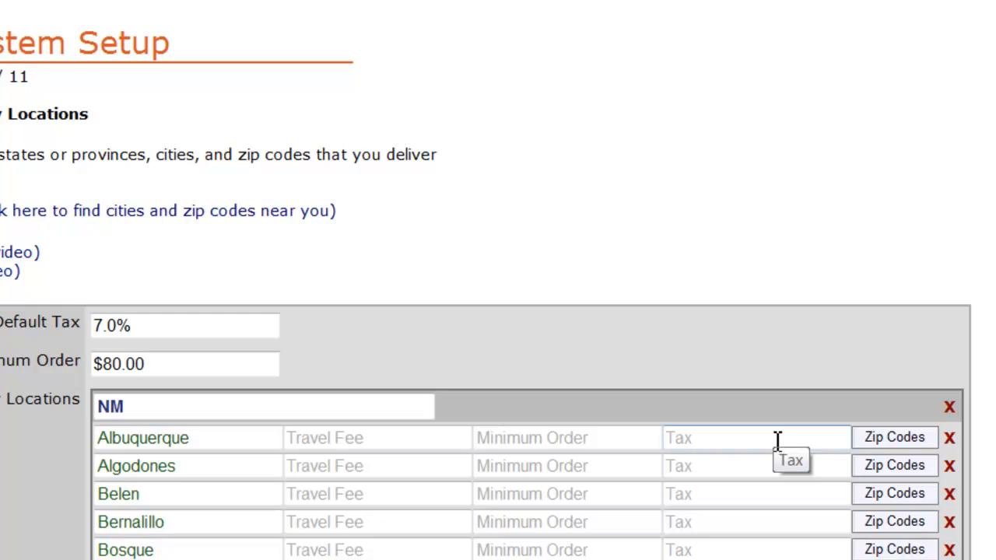
Step: Review the imported New Mexico cities and view the zip codes assigned to Albuquerque
scroll(627, 411, down, 4)
scroll(631, 406, down, 3)
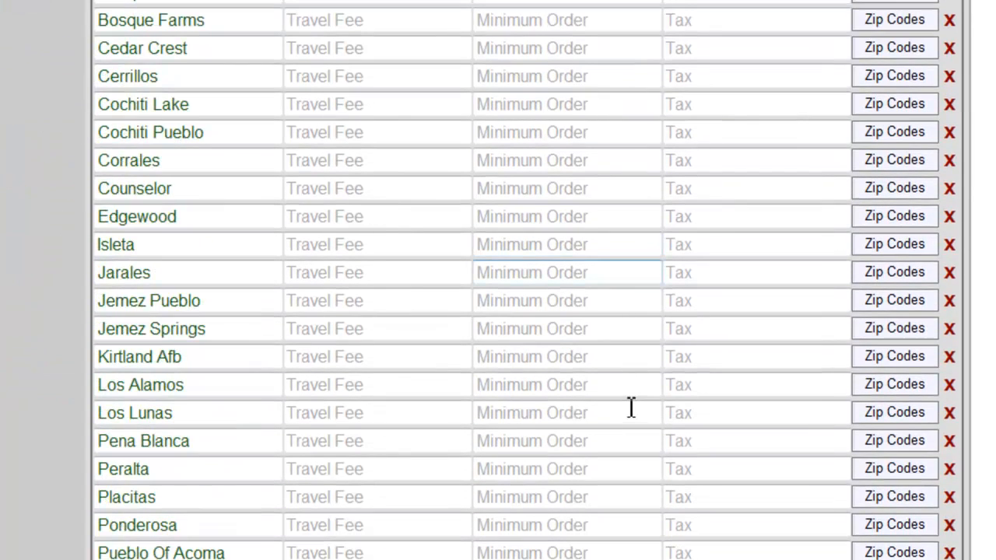
scroll(631, 408, down, 5)
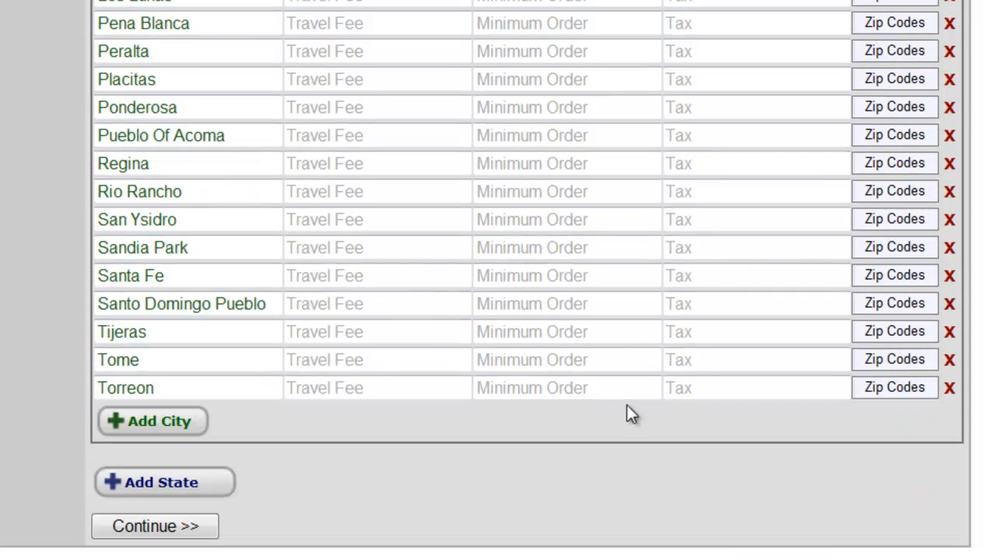
scroll(627, 405, up, 9)
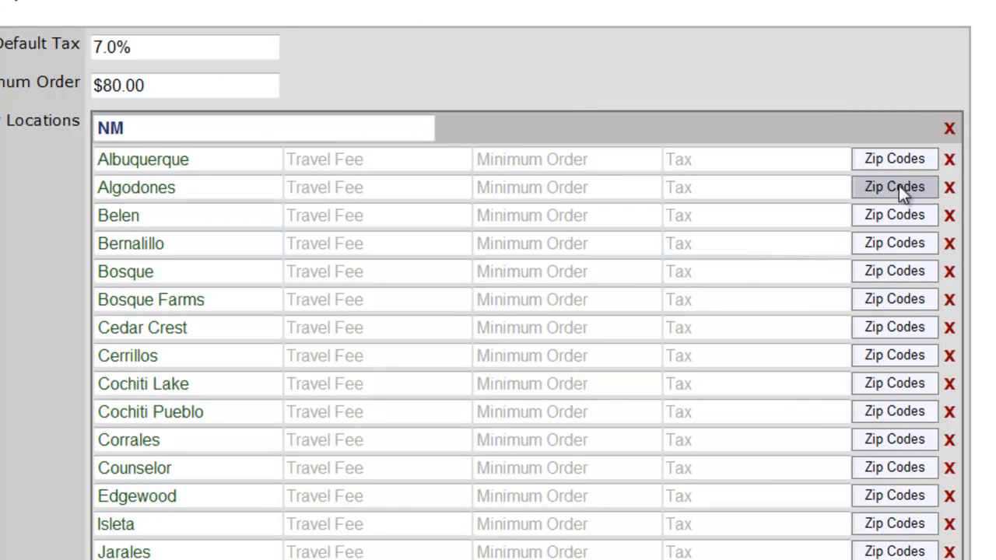
click(895, 161)
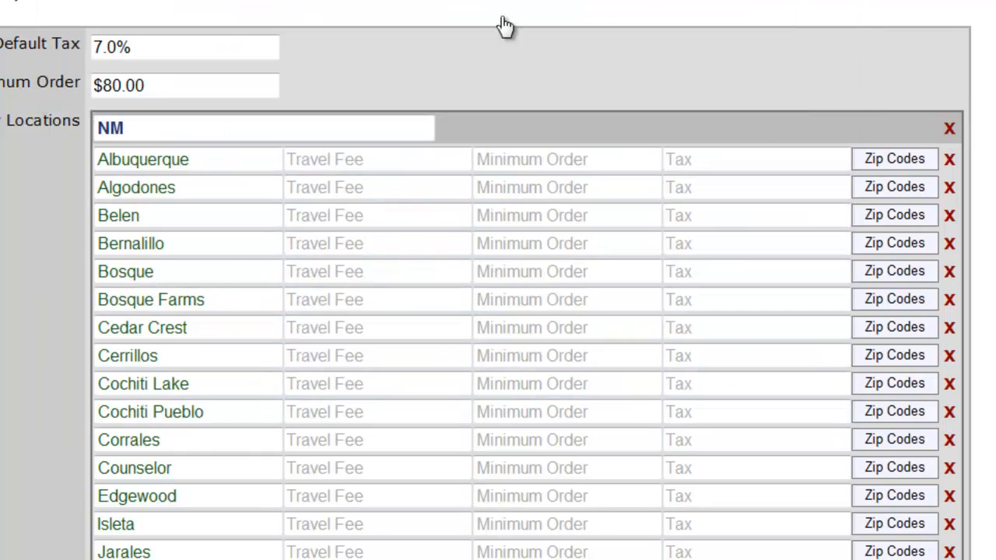
Step: Set the travel fee for Algodones to 50.00
click(347, 194)
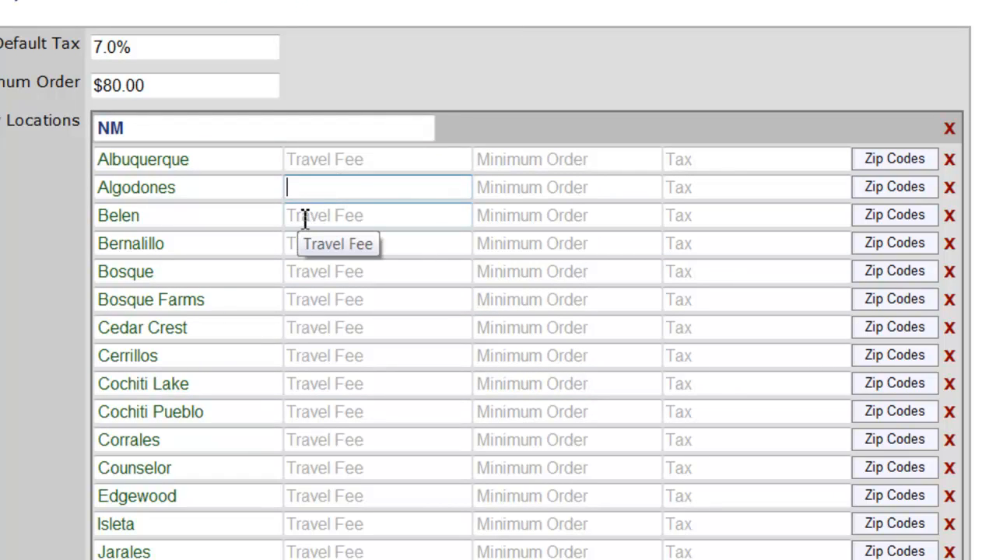
click(305, 217)
click(311, 190)
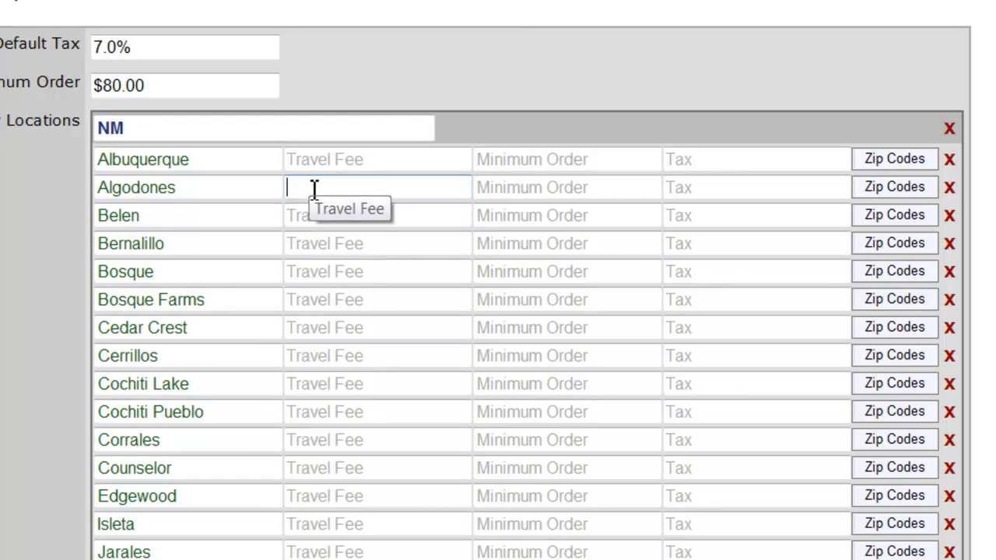
text(50)
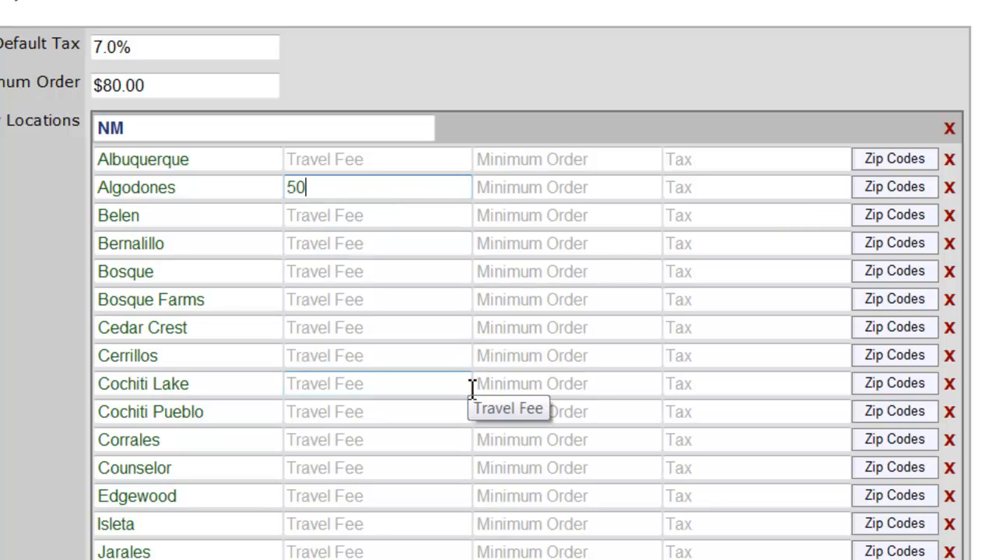
text(.00)
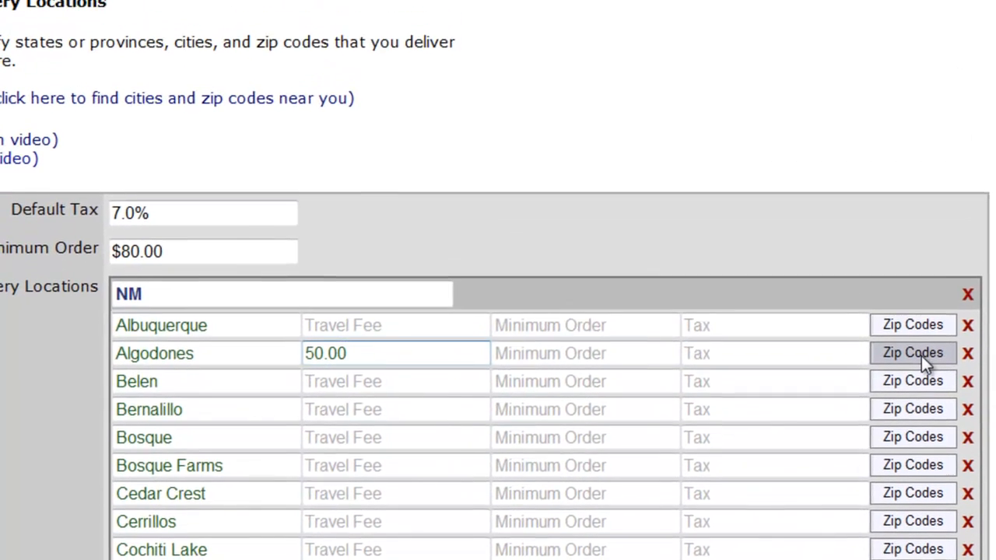
Step: Set the travel fee for Algodones zip code 87001 to 75.00, apply it, and recheck that city's zip code settings
click(902, 244)
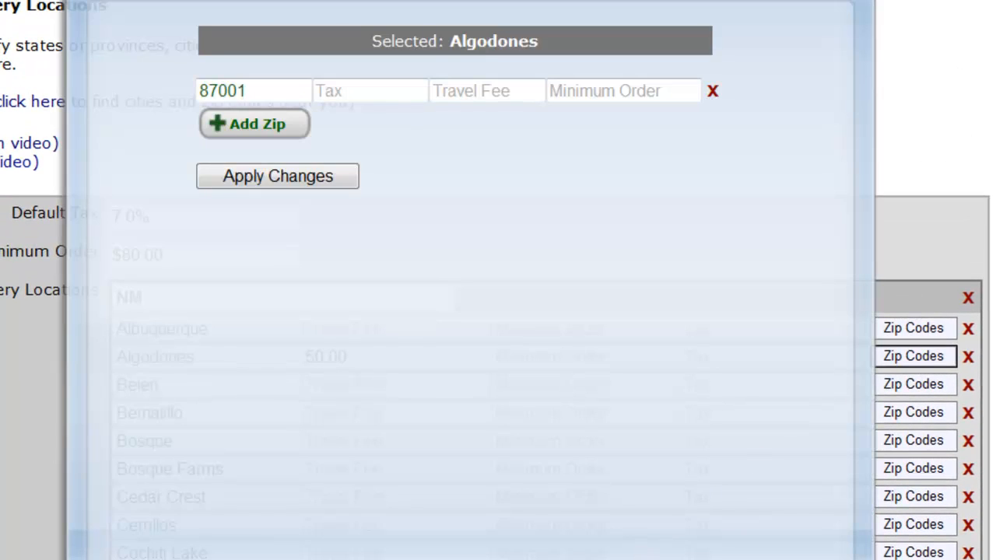
click(468, 98)
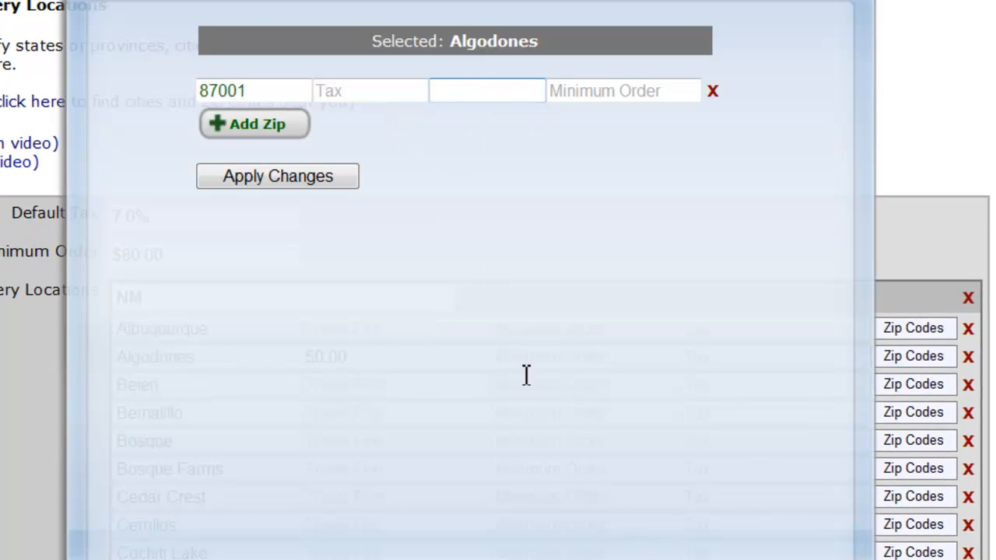
text(75.00)
click(226, 178)
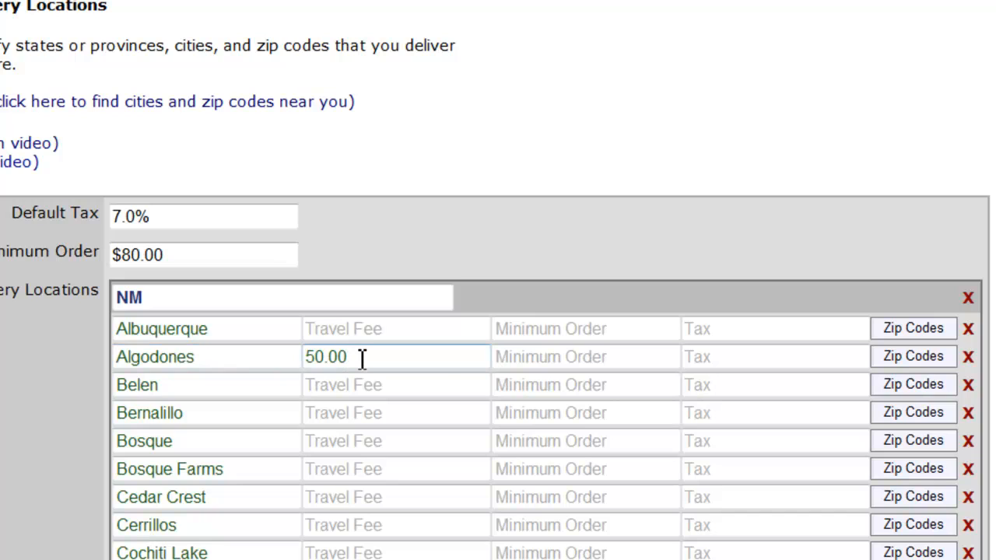
click(923, 355)
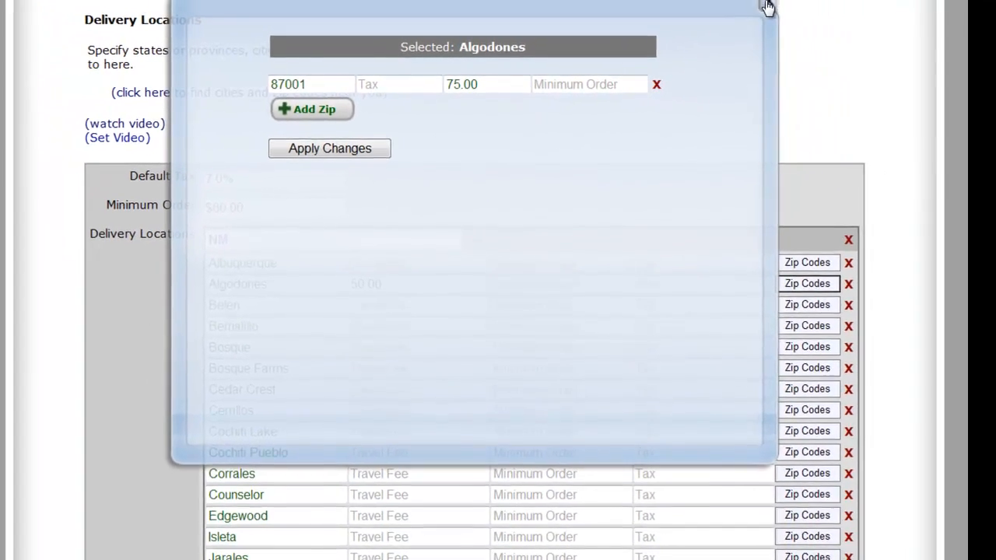
click(766, 8)
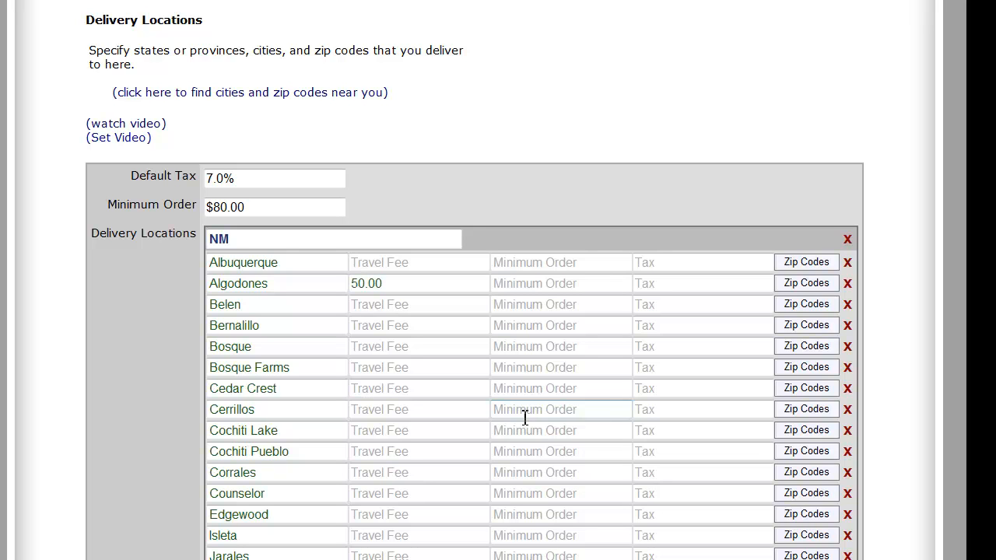
Step: Enter a minimum order of 500.00 for Albuquerque zip code 87107, and close the zip code settings without applying
scroll(525, 418, down, 5)
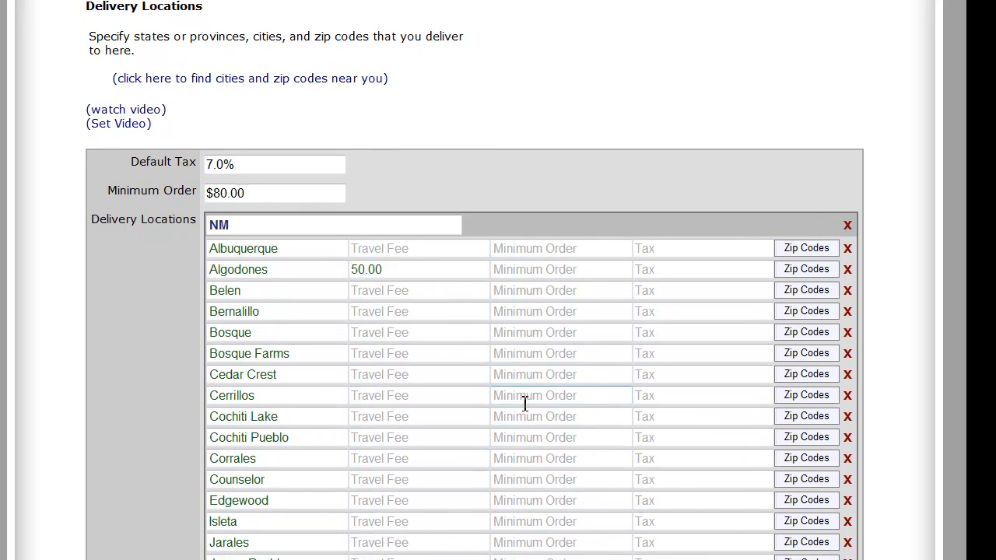
scroll(525, 396, up, 1)
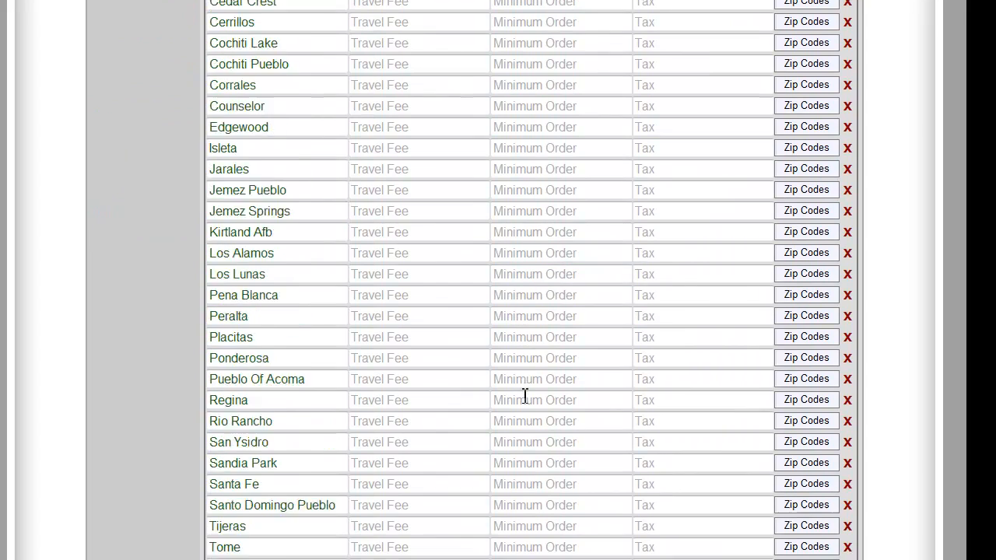
scroll(524, 372, down, 1)
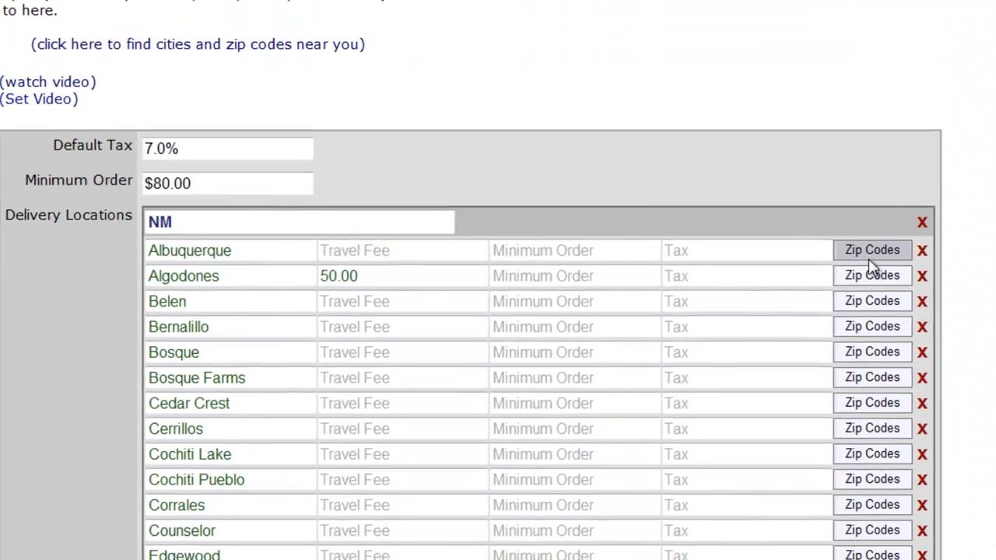
click(806, 172)
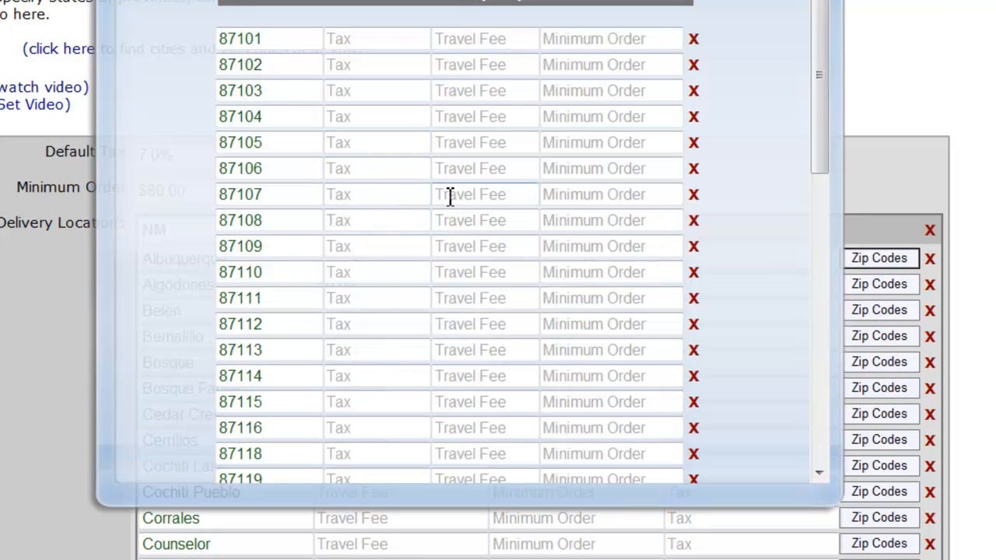
click(586, 198)
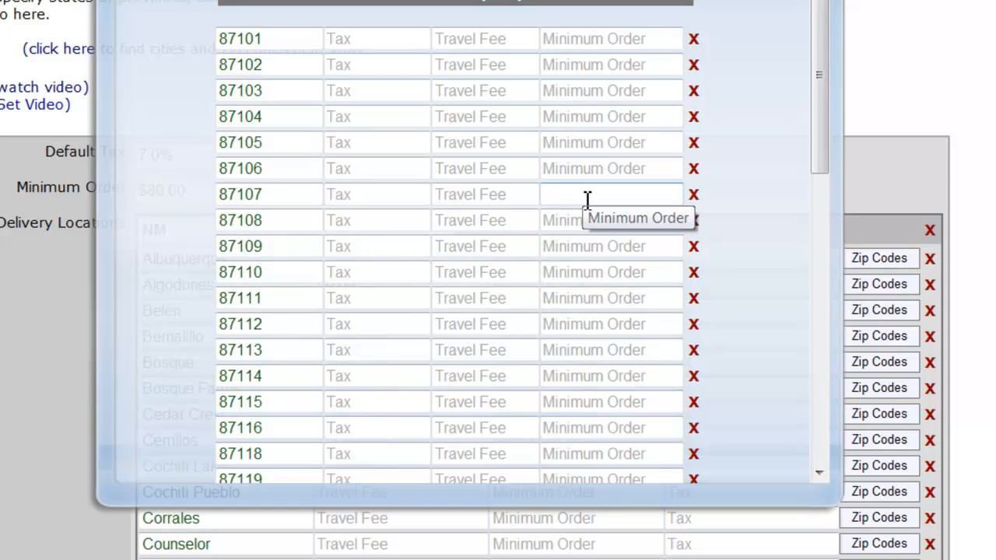
text(500.00)
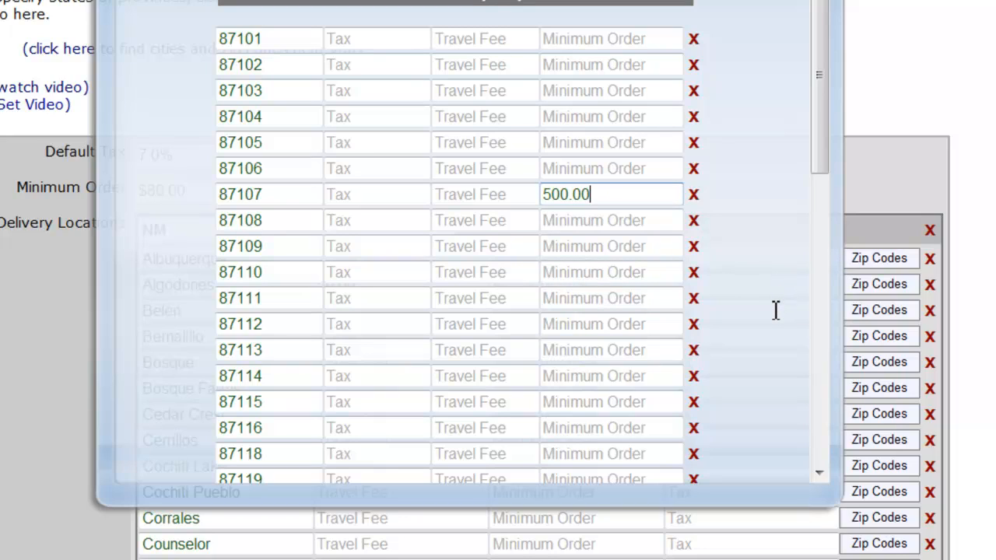
click(485, 196)
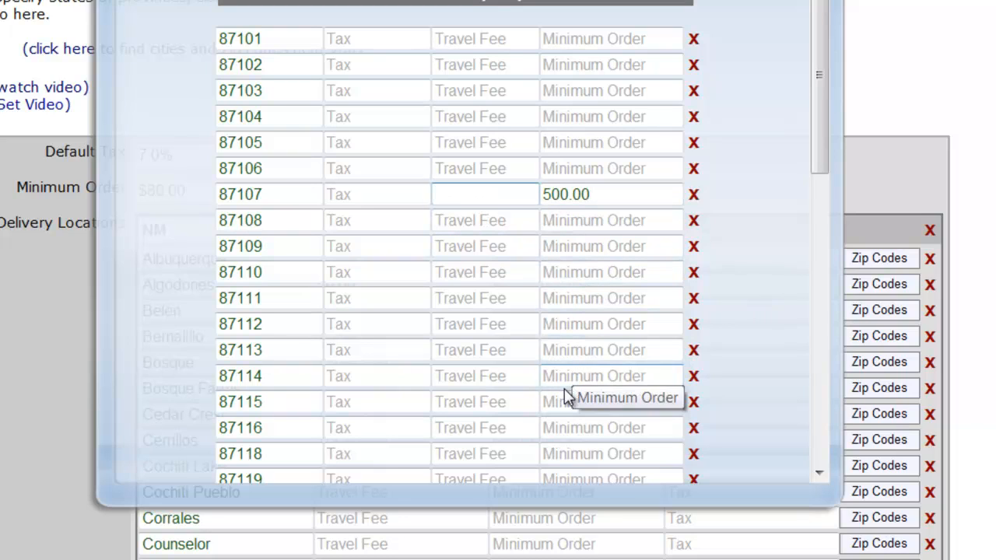
click(840, 1)
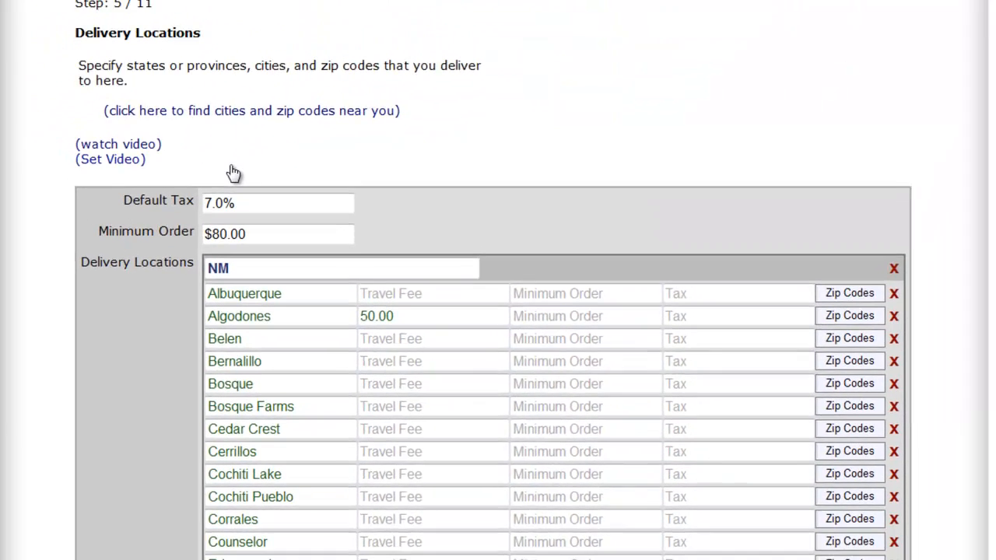